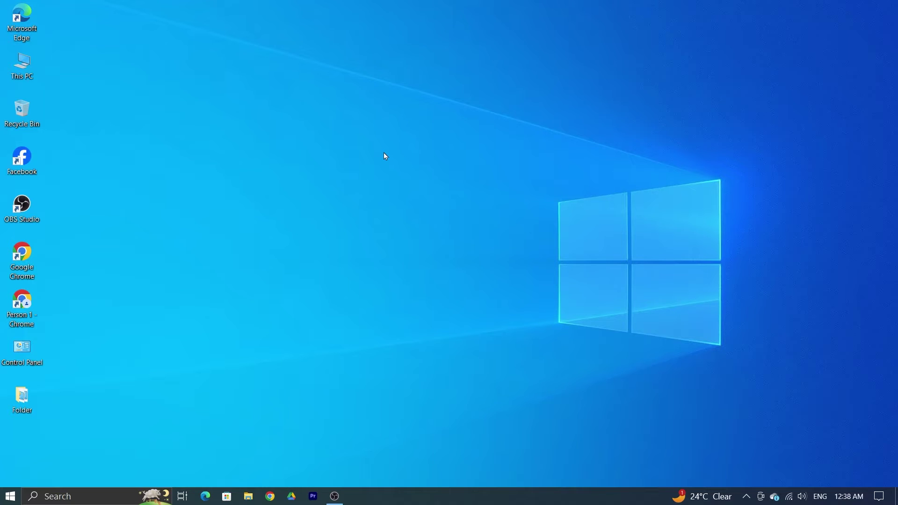
Search for 'task ma' and launch Task Manager from the best match.
{"action": "left_click", "coordinate": [69, 497]}
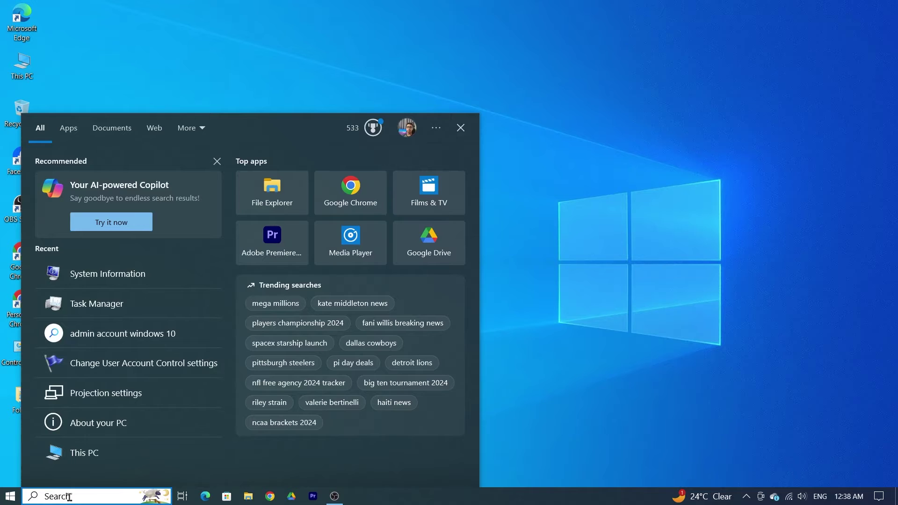
{"action": "type", "text": "task ma"}
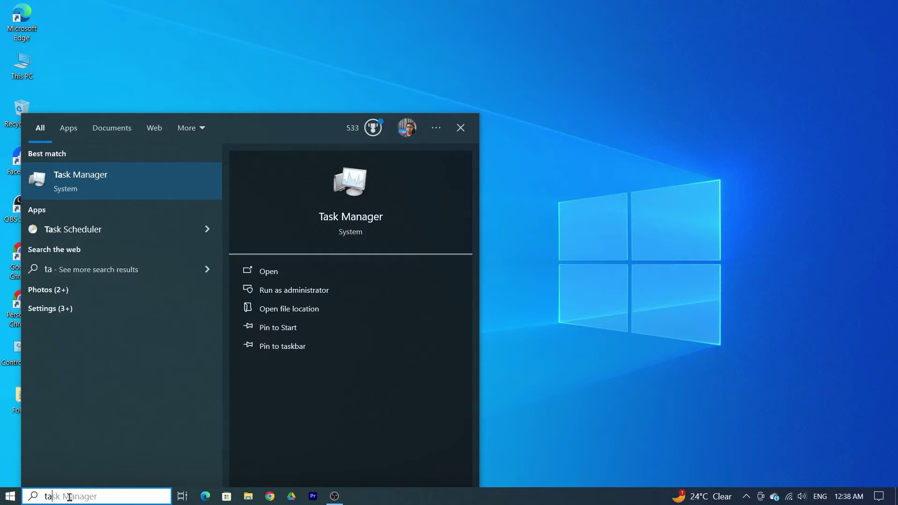
{"action": "left_click", "coordinate": [140, 180]}
Maximize Task Manager, view Performance > Memory showing 16.0 GB, then close it.
{"action": "left_click", "coordinate": [552, 41]}
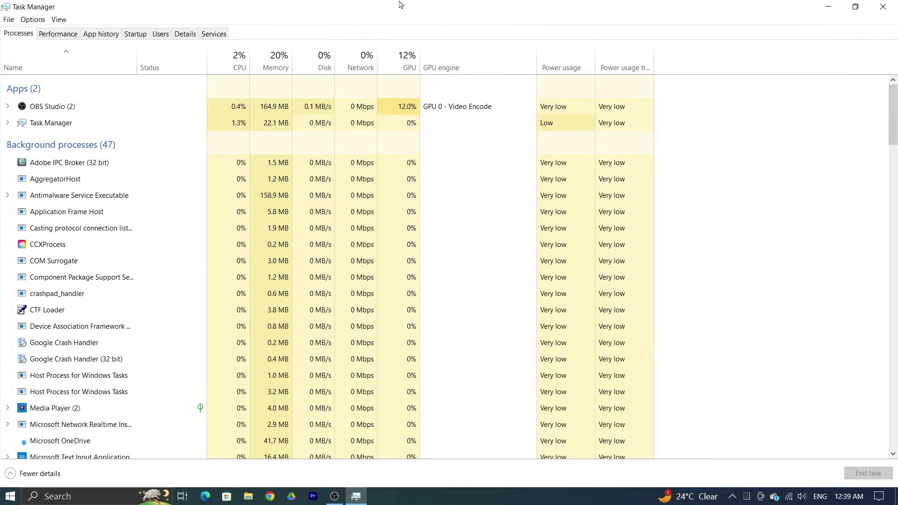
{"action": "left_click", "coordinate": [73, 36]}
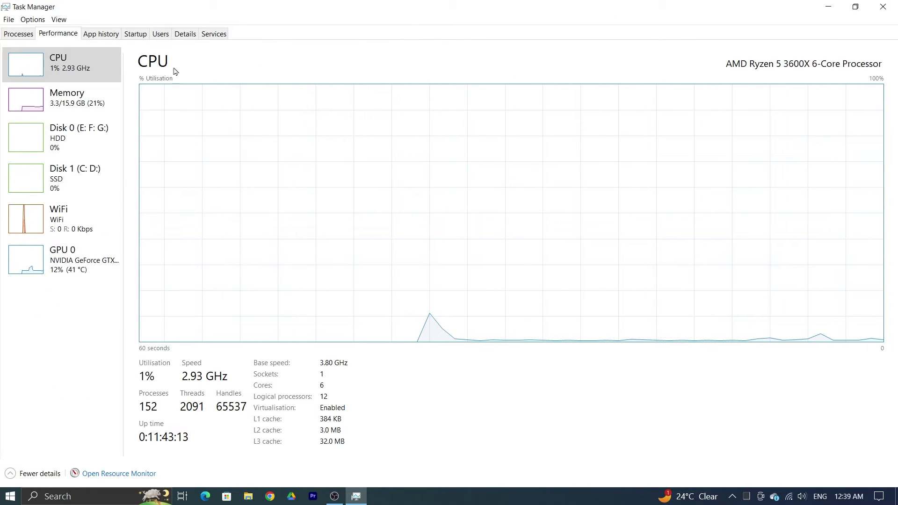
{"action": "left_click", "coordinate": [75, 106]}
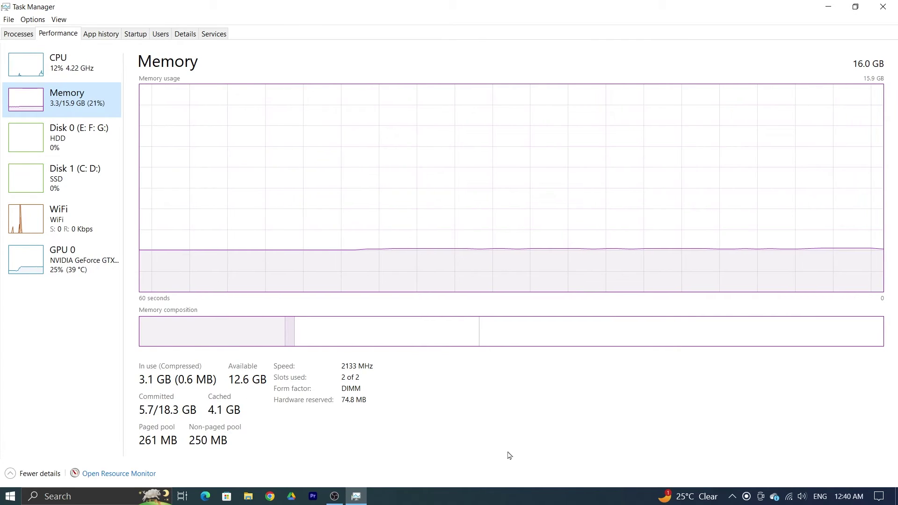
{"action": "left_click", "coordinate": [883, 7]}
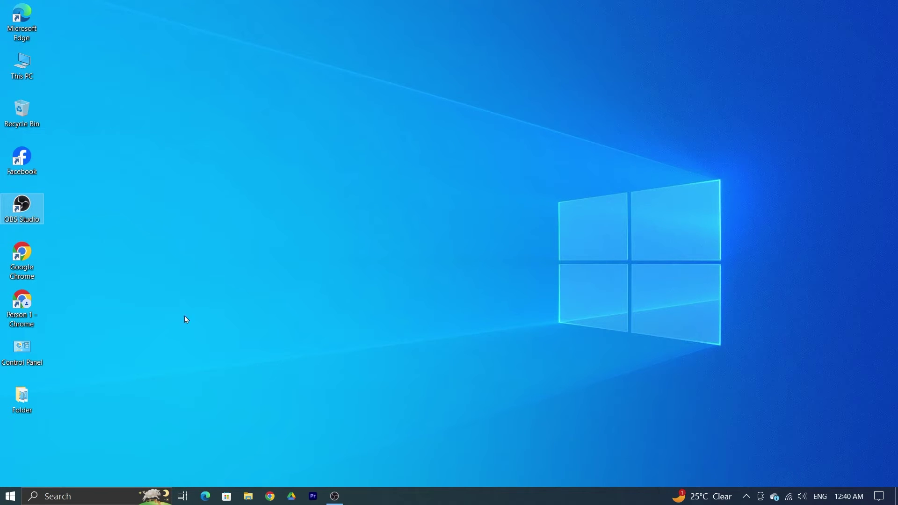
Open the System About page from the Start menu and highlight Installed RAM 16.0 GB.
{"action": "right_click", "coordinate": [10, 500]}
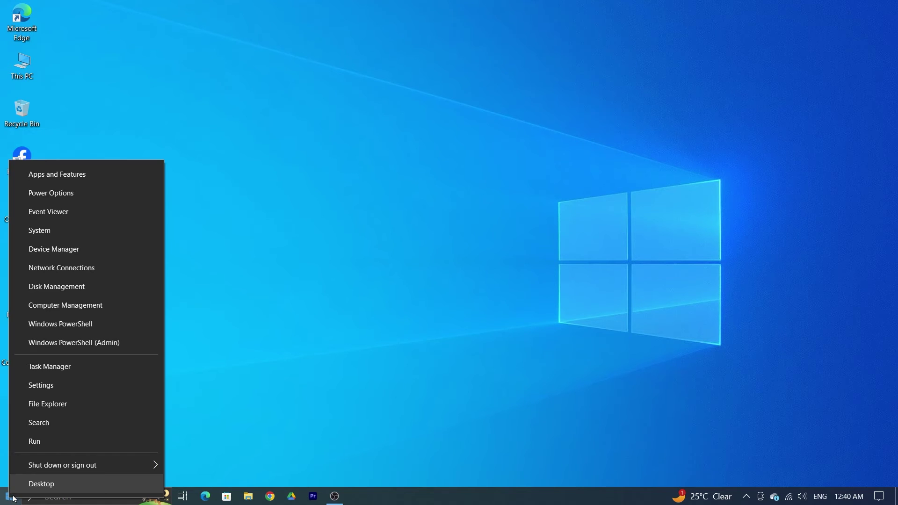
{"action": "left_click", "coordinate": [58, 231]}
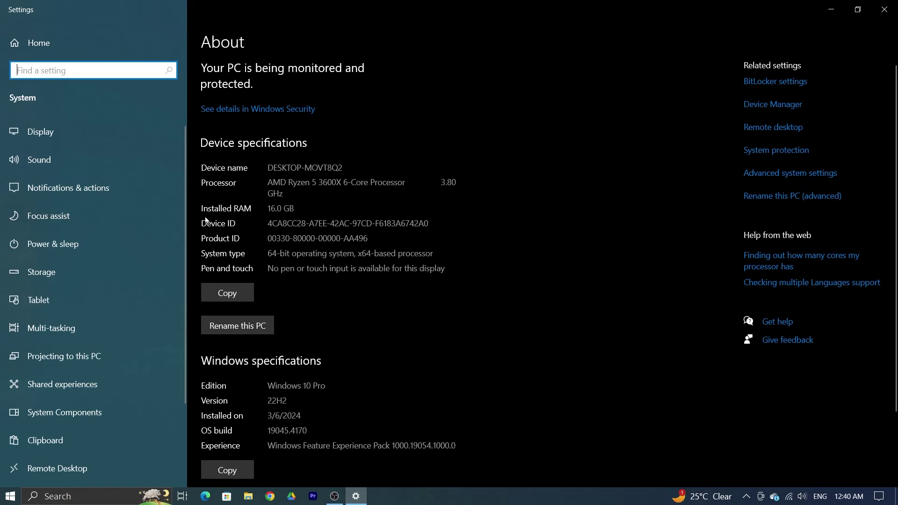
{"action": "left_click", "coordinate": [300, 209]}
{"action": "left_click_drag", "start_coordinate": [300, 209], "coordinate": [262, 210]}
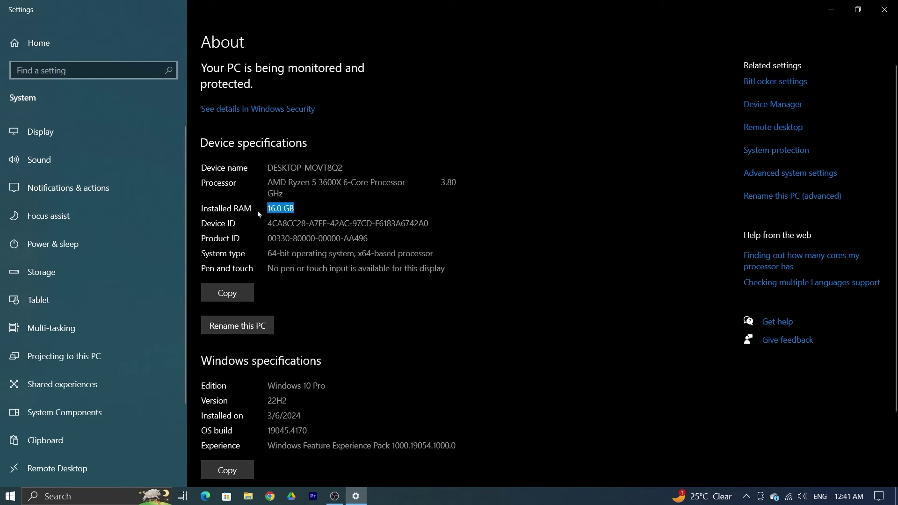
{"action": "left_click", "coordinate": [562, 247]}
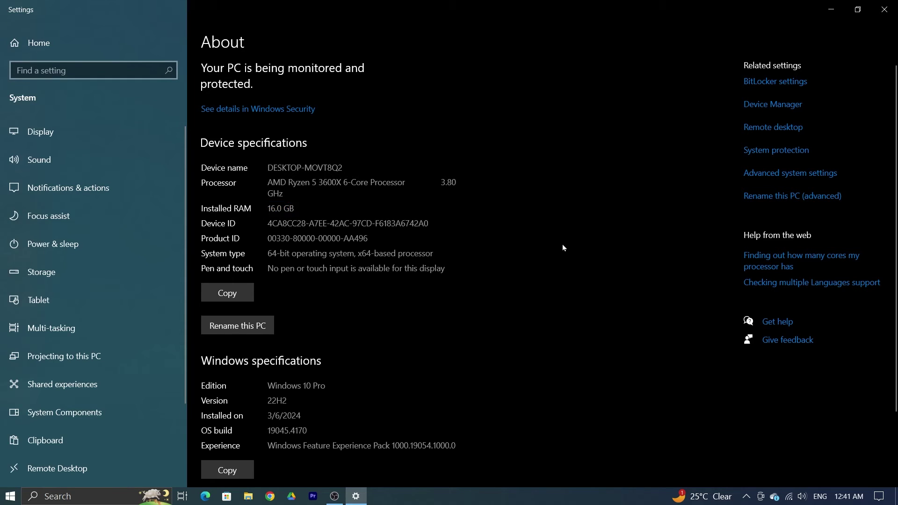
Close Settings and launch System Information from a 'syste' search.
{"action": "left_click", "coordinate": [885, 9]}
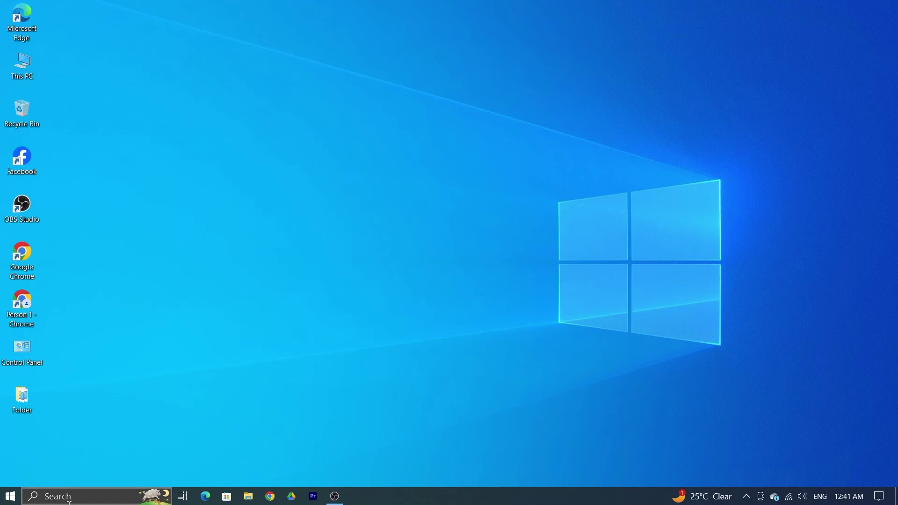
{"action": "left_click", "coordinate": [65, 499]}
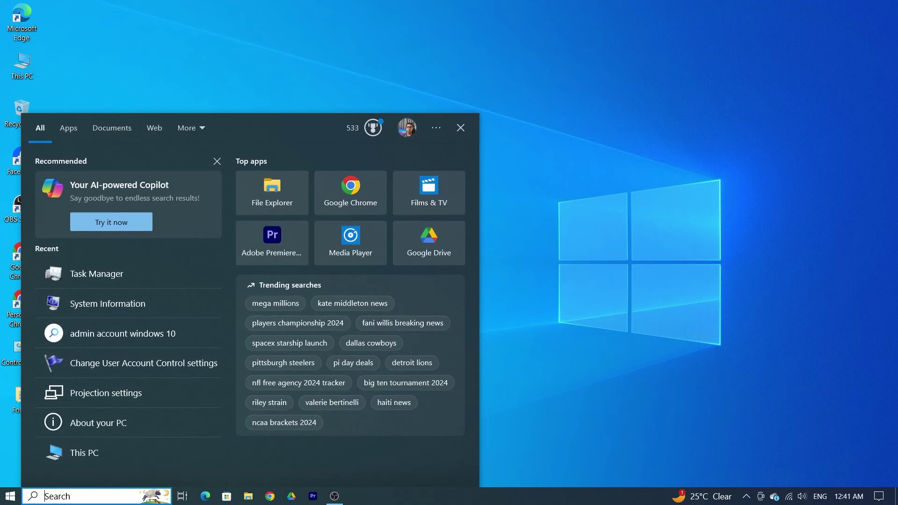
{"action": "type", "text": "syst"}
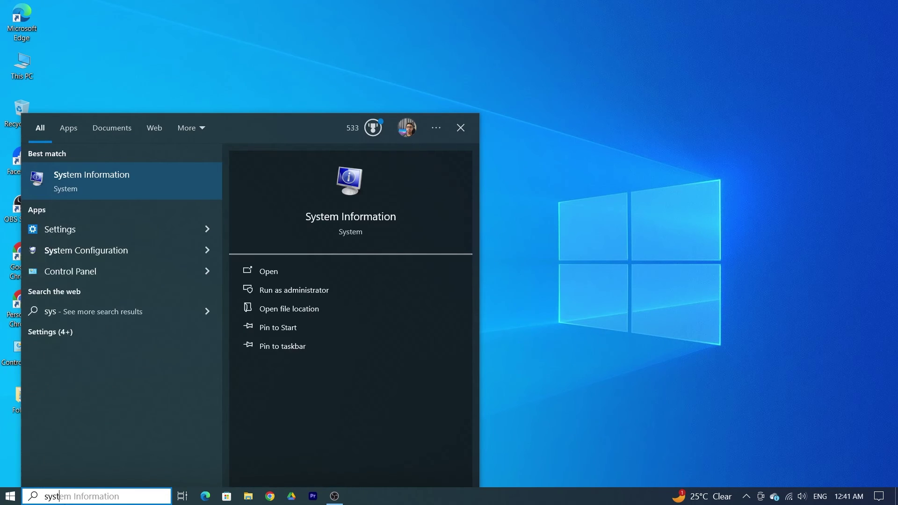
{"action": "type", "text": "e"}
{"action": "left_click", "coordinate": [149, 170]}
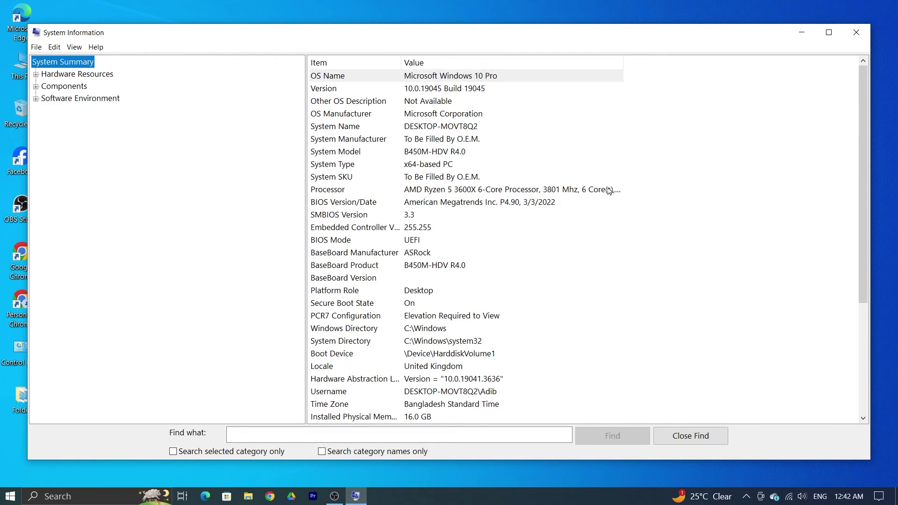
{"action": "scroll", "coordinate": [583, 219], "scroll_direction": "down", "scroll_amount": 2}
{"action": "scroll", "coordinate": [583, 220], "scroll_direction": "down", "scroll_amount": 2}
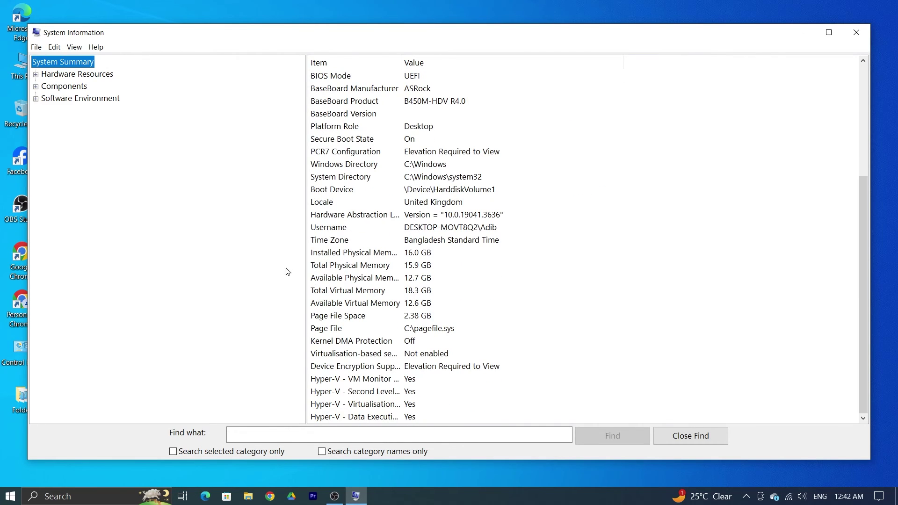